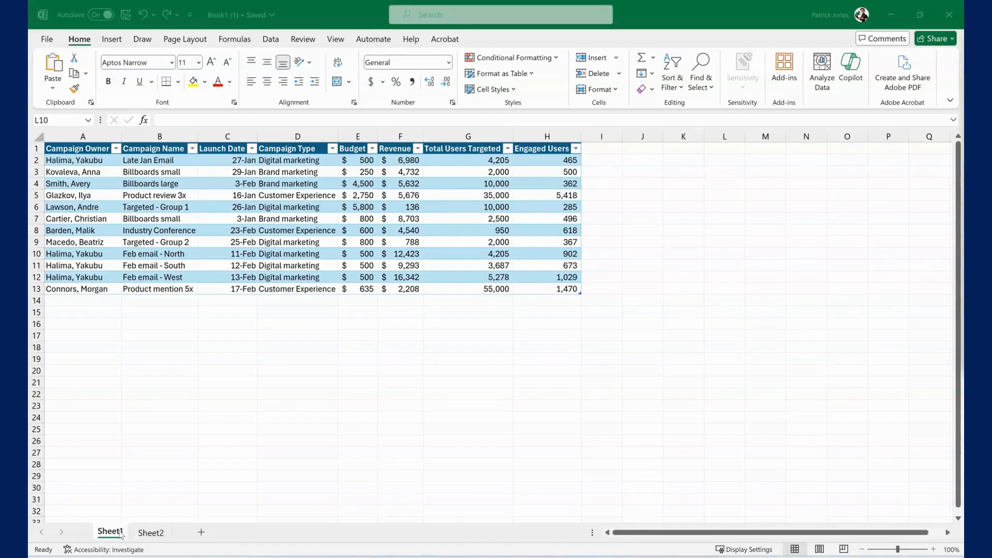
Look over the campaign tables on Sheet2 and Sheet1, ending on Sheet2.
click(149, 534)
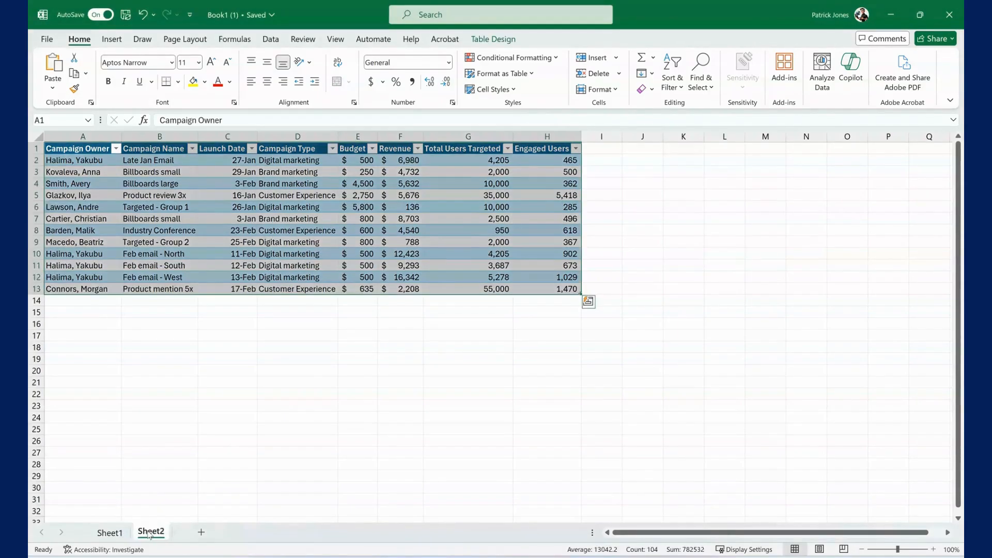
click(125, 535)
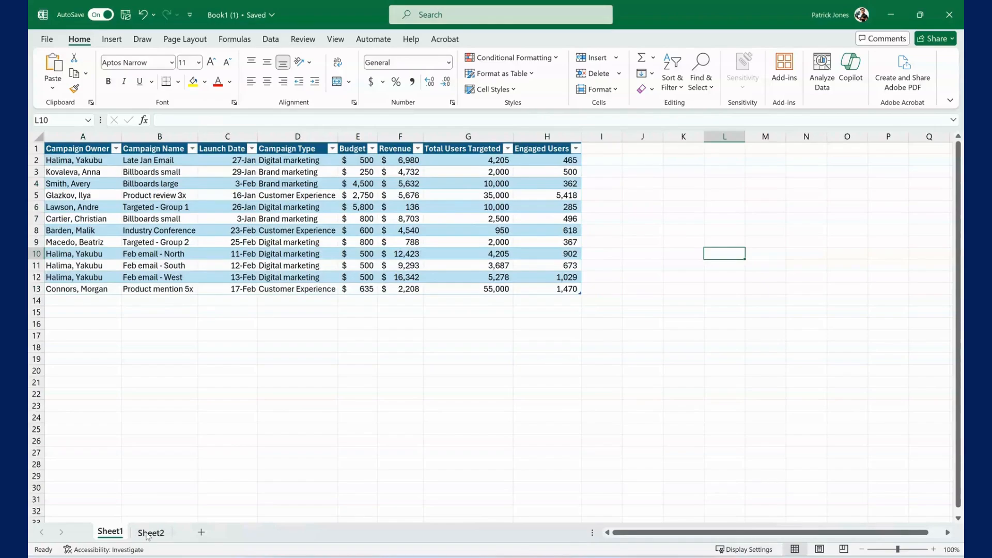
click(150, 532)
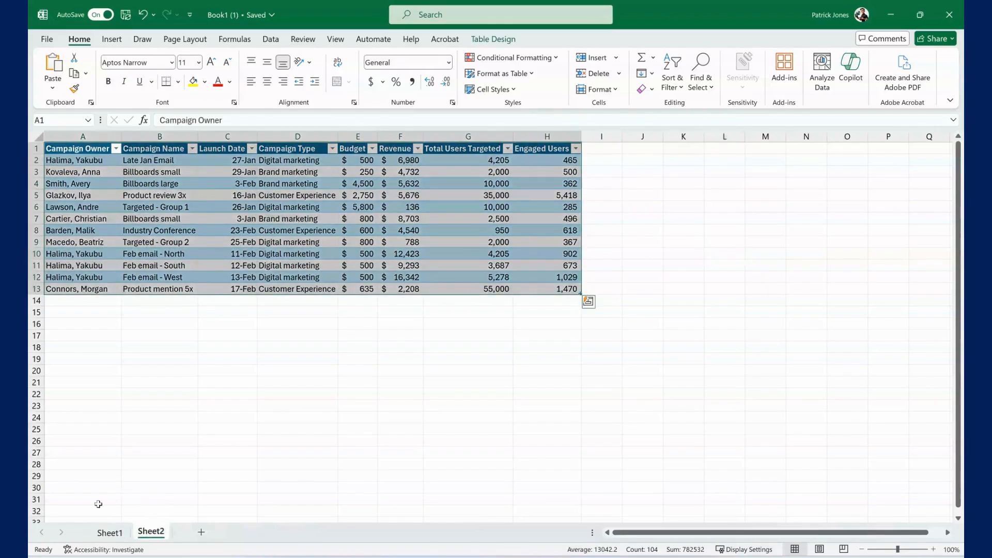
Add a new worksheet after Sheet2 and rename it test.
click(200, 533)
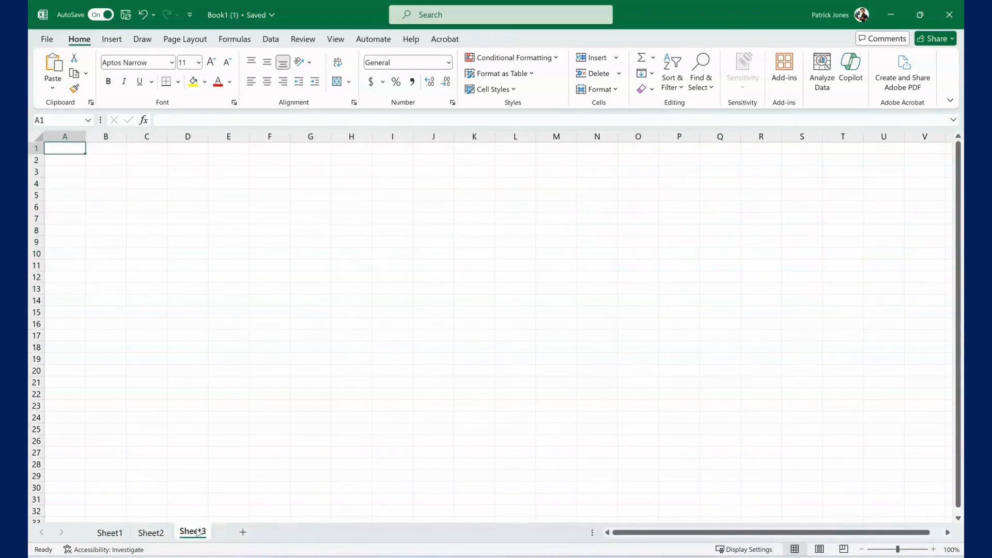
right_click(198, 534)
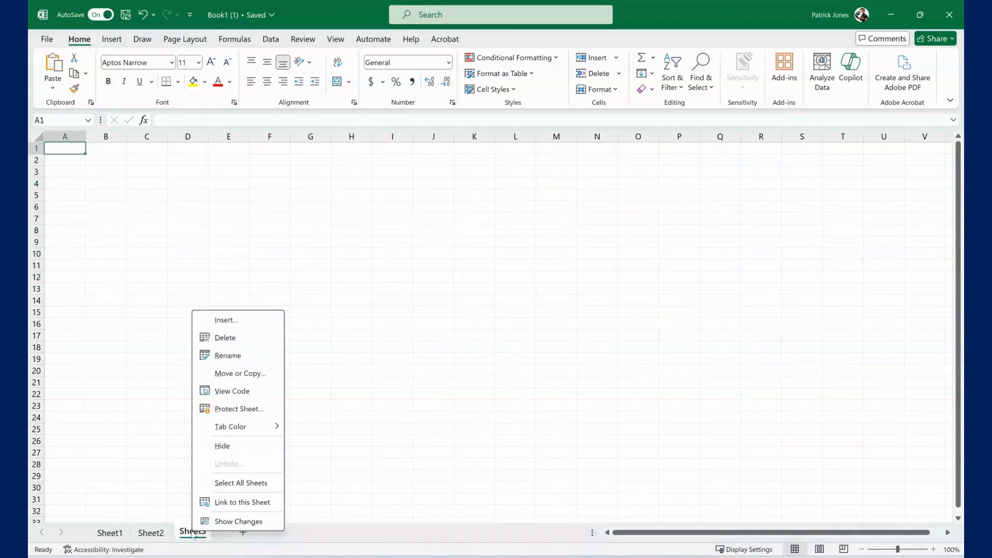
click(242, 361)
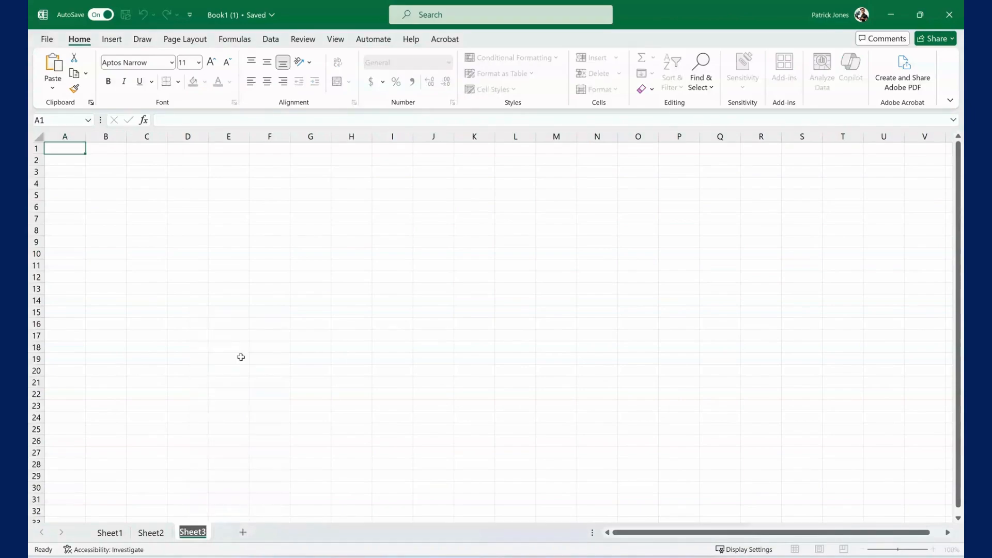
text(test)
click(288, 360)
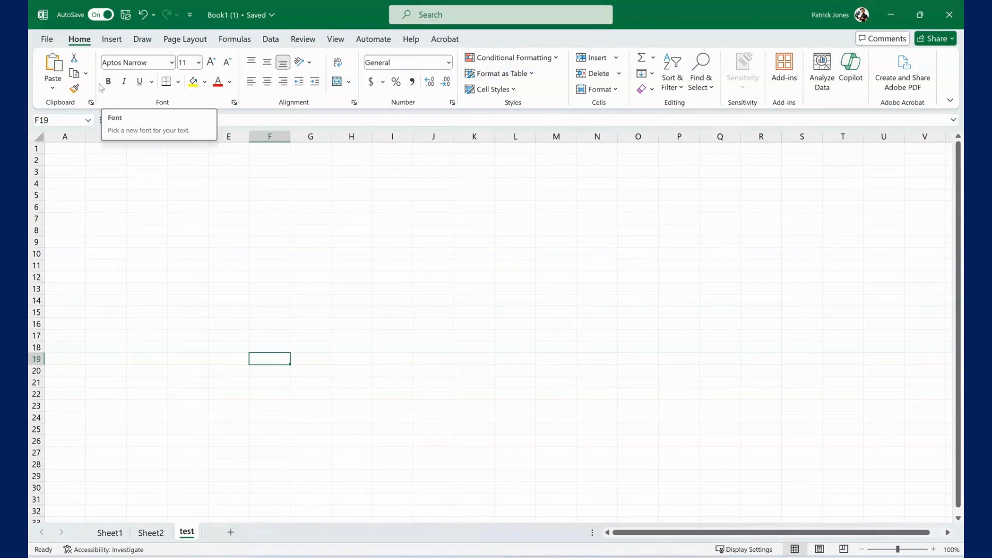
Survey the available commands for inserting, drawing, page layout, formulas, data, reviewing, viewing, automation and help, ending on the Home commands.
click(112, 43)
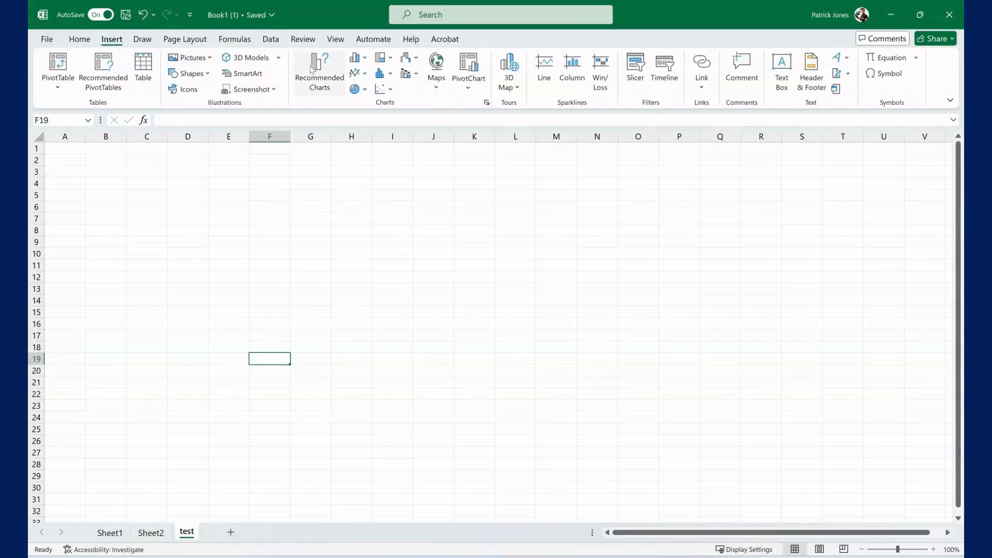
click(142, 38)
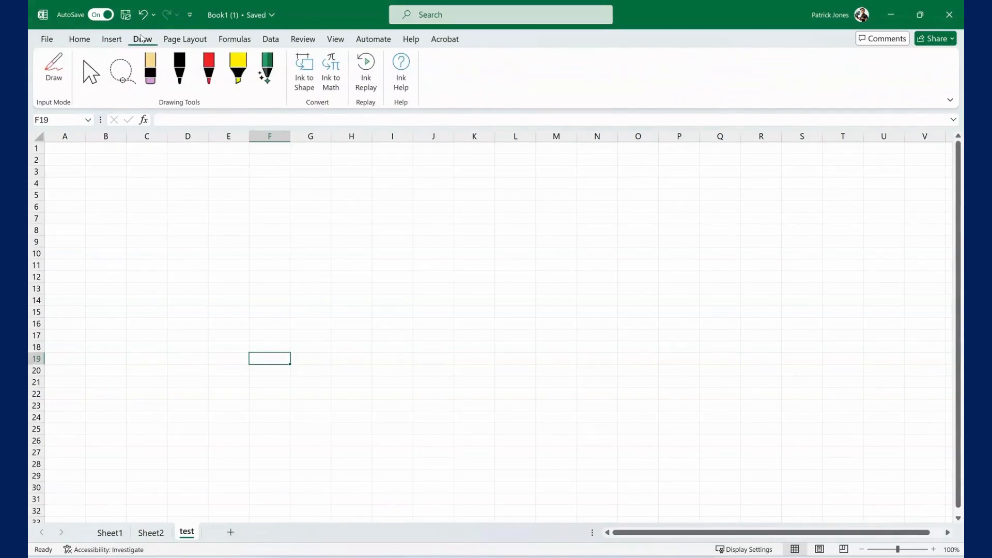
click(186, 45)
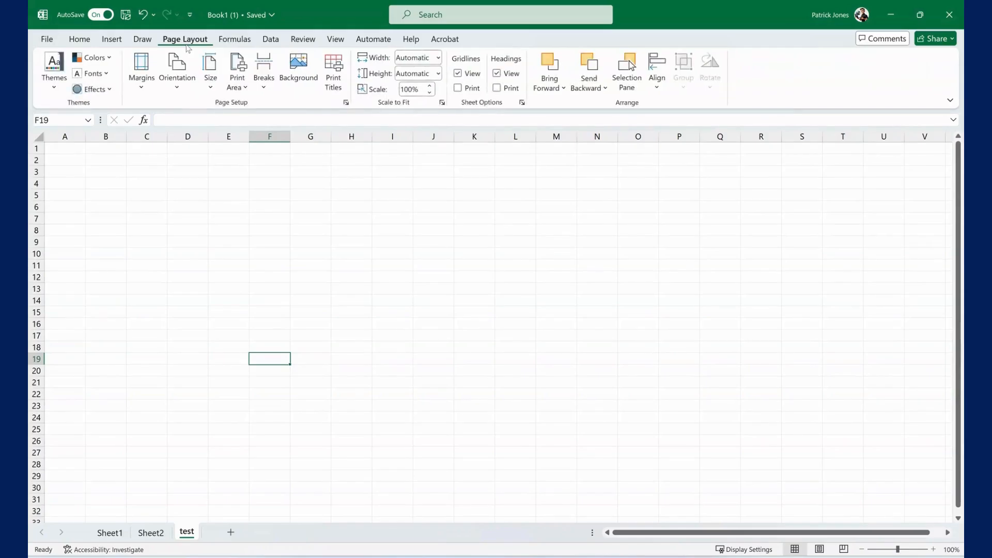
click(228, 44)
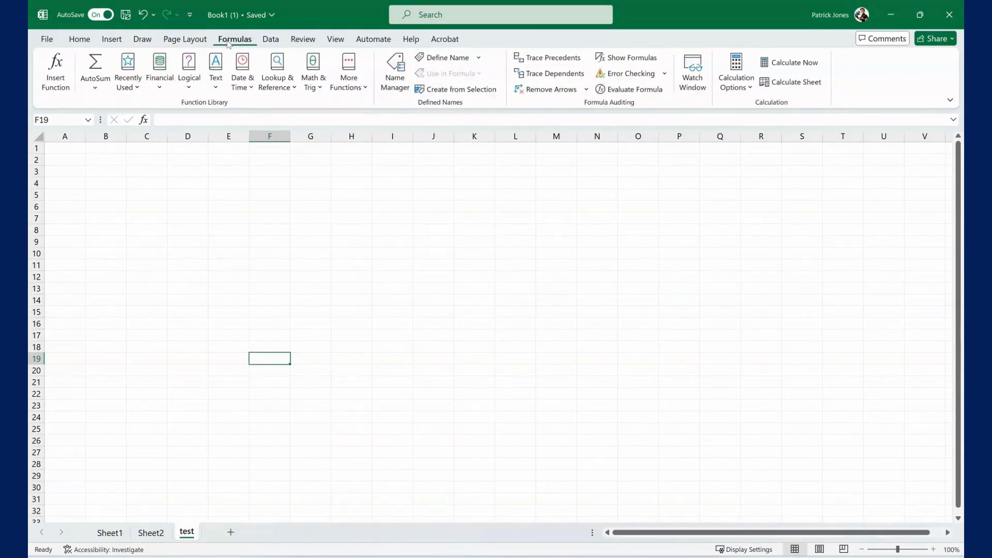
click(270, 43)
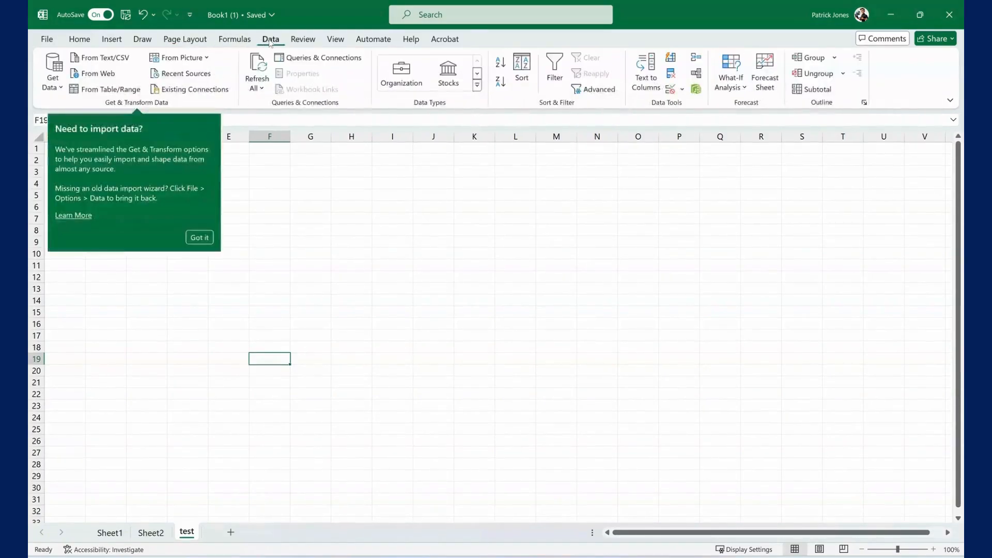
click(303, 41)
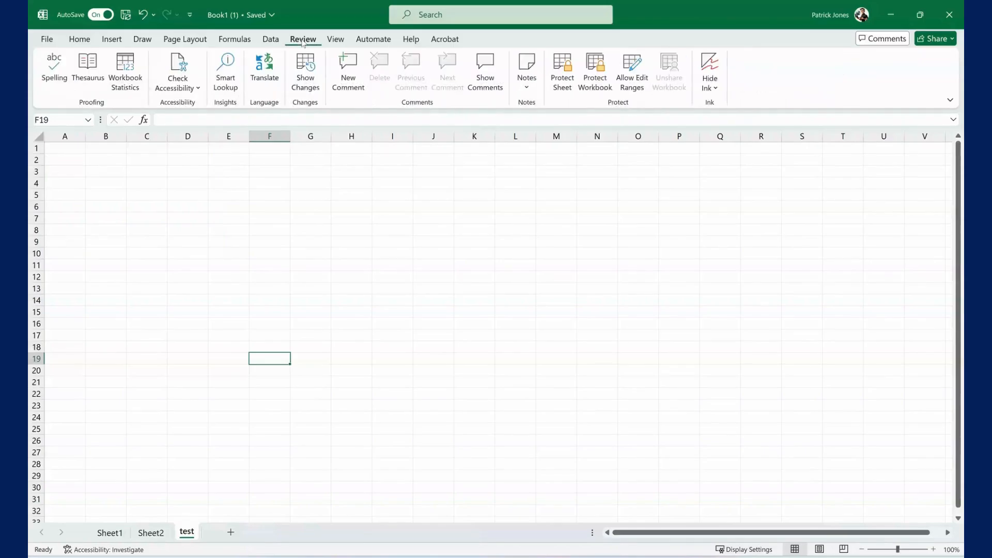
click(335, 41)
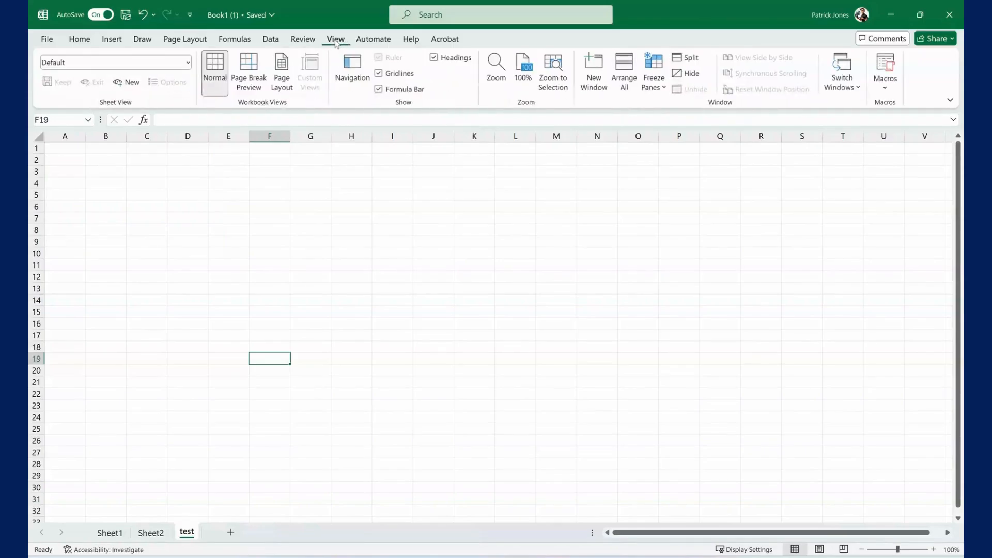
click(371, 41)
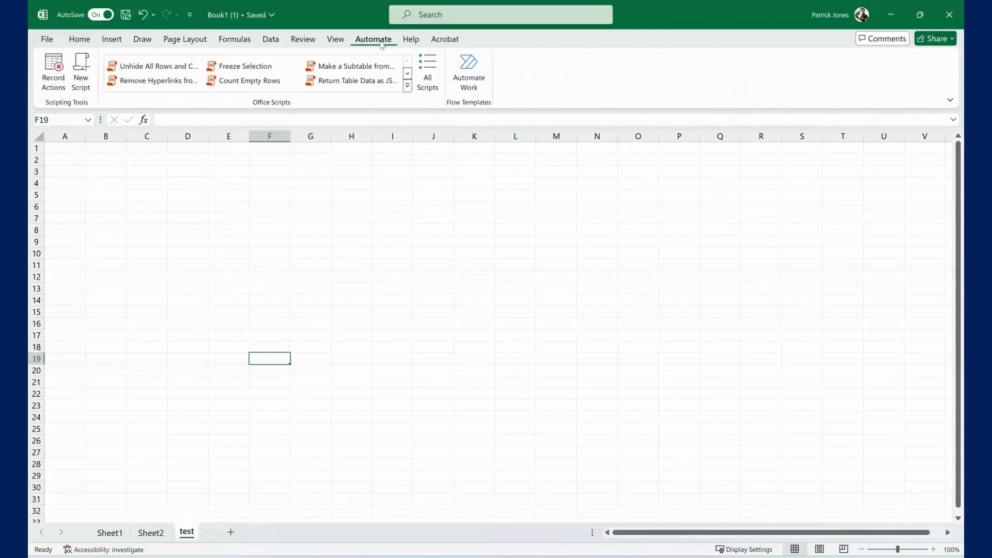
click(413, 42)
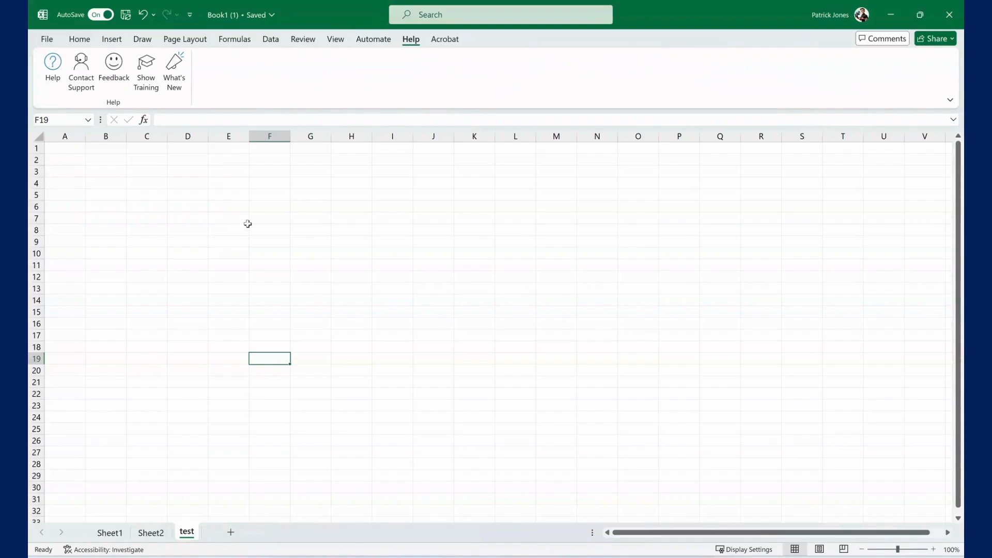
click(87, 37)
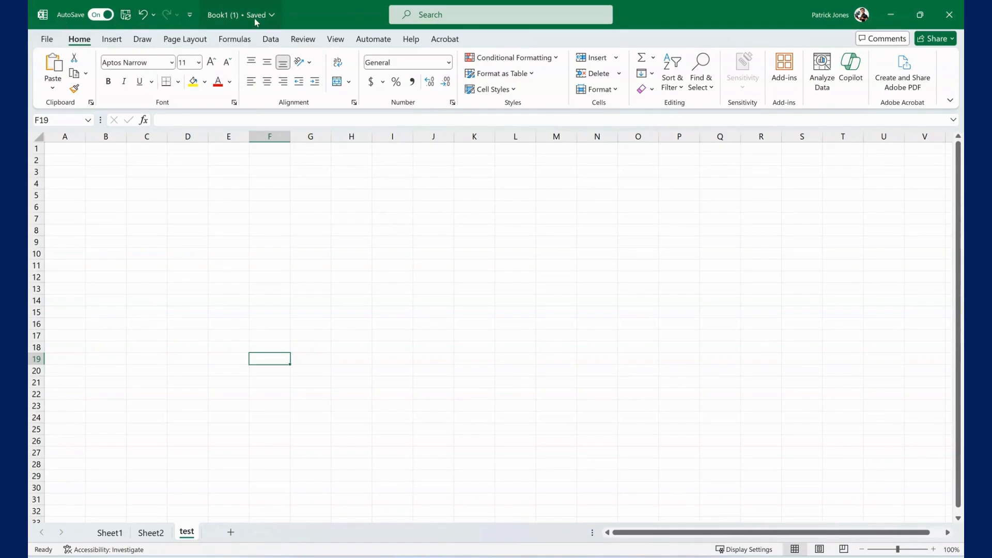
Add the New and Open commands to the Quick Access Toolbar.
click(191, 17)
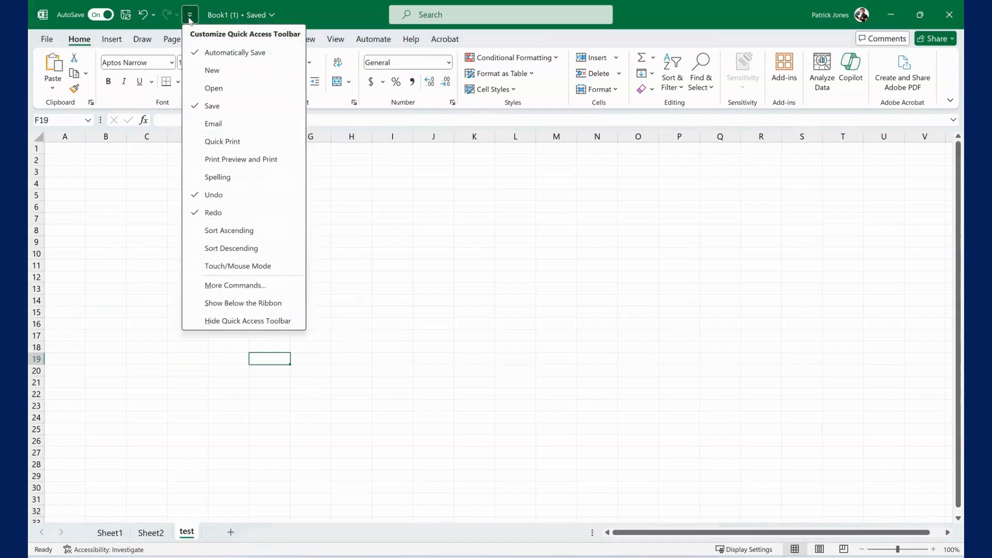
click(213, 71)
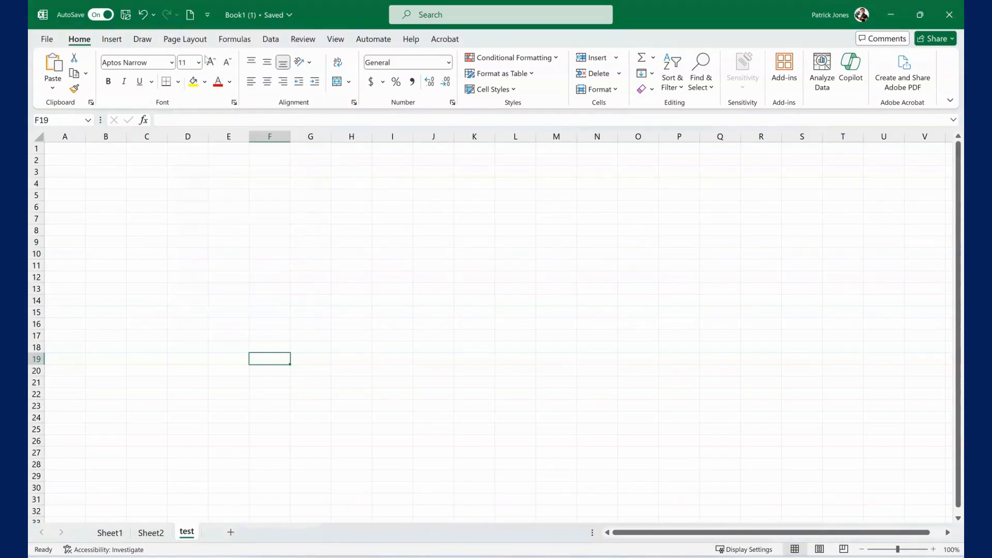
click(208, 15)
click(217, 87)
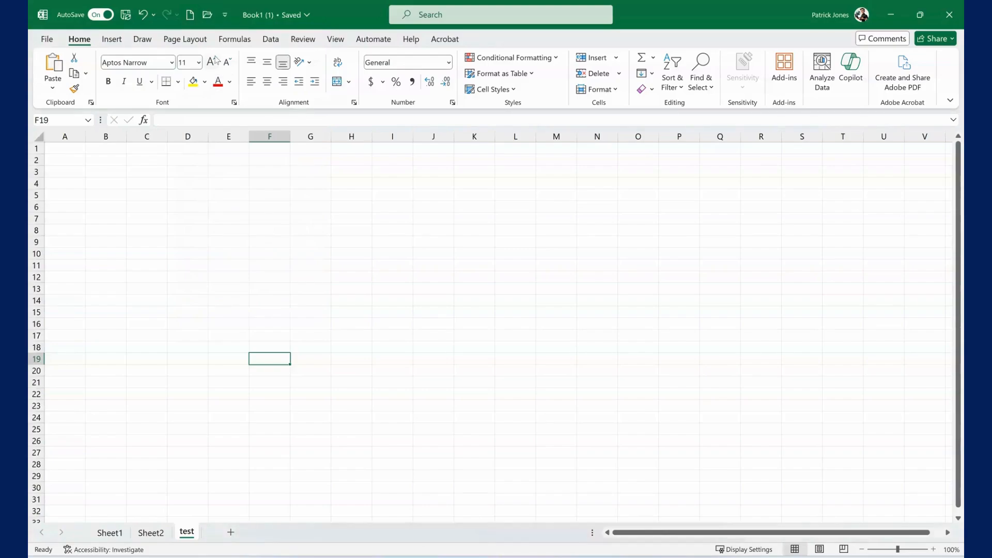
click(225, 14)
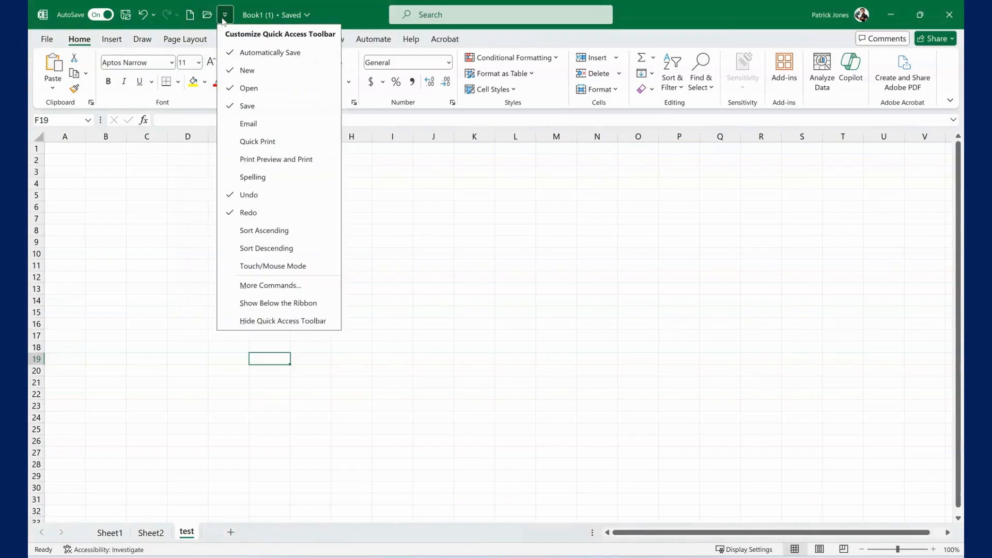
click(385, 208)
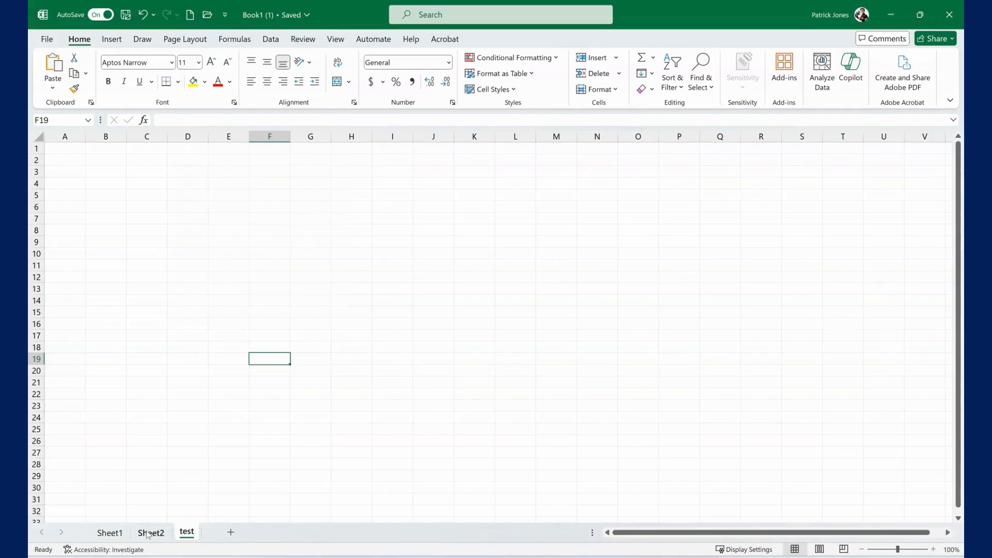
Inspect several individual cells of the campaign table on Sheet1 and the sort and filter options of the Campaign Owner column.
click(110, 533)
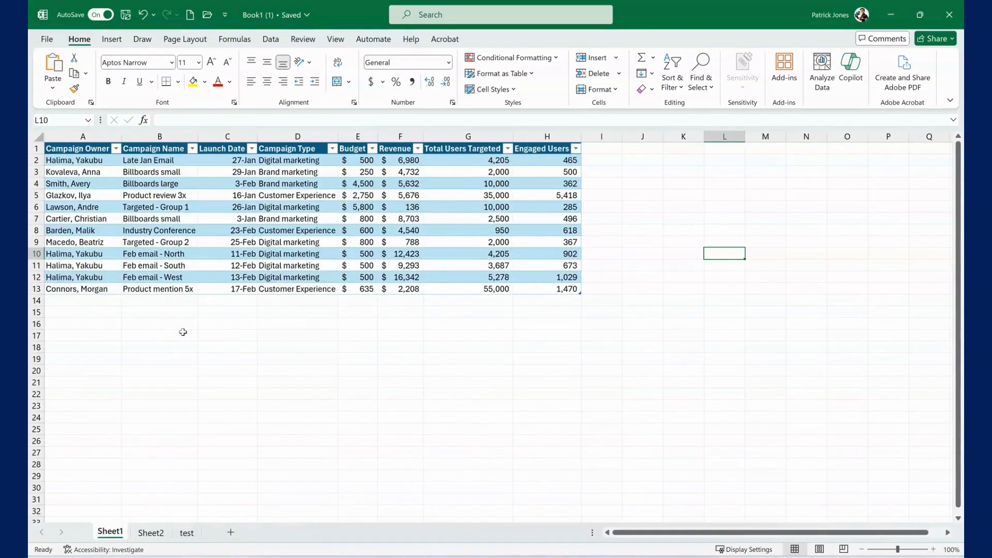
click(91, 172)
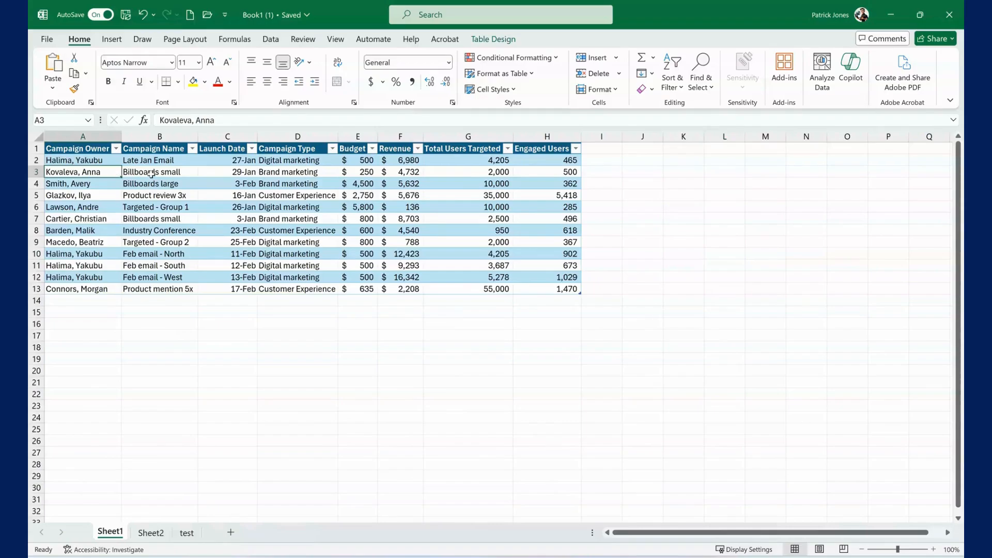
click(151, 175)
click(273, 195)
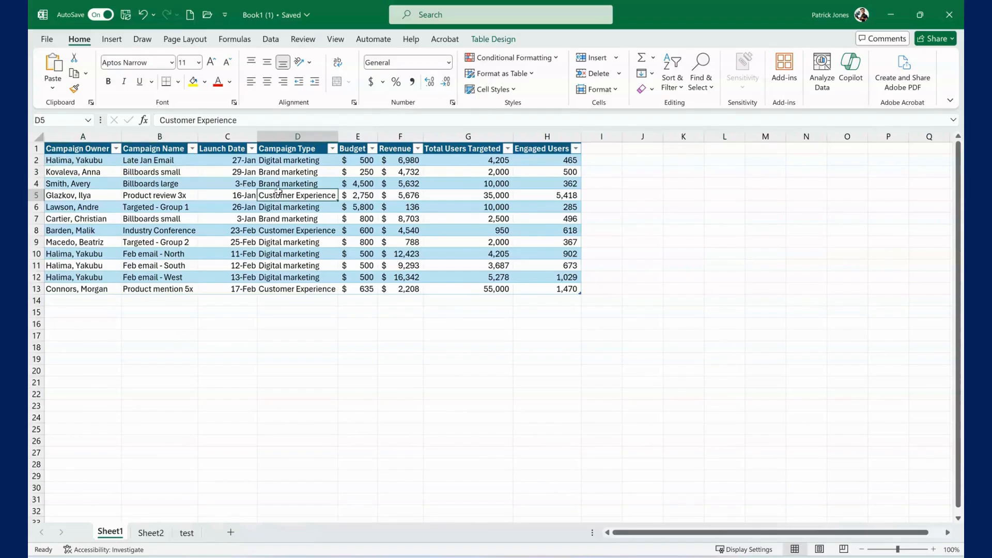
click(287, 206)
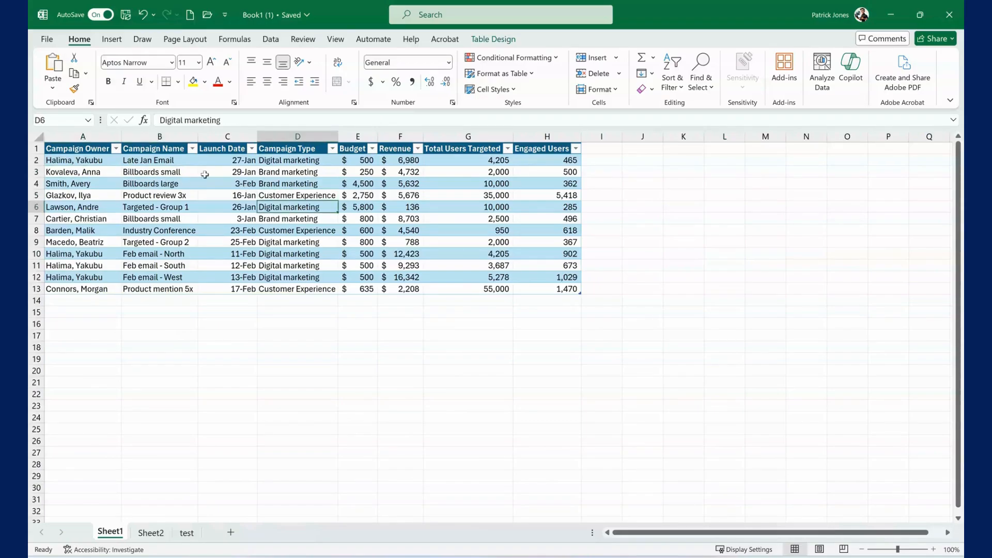
click(116, 149)
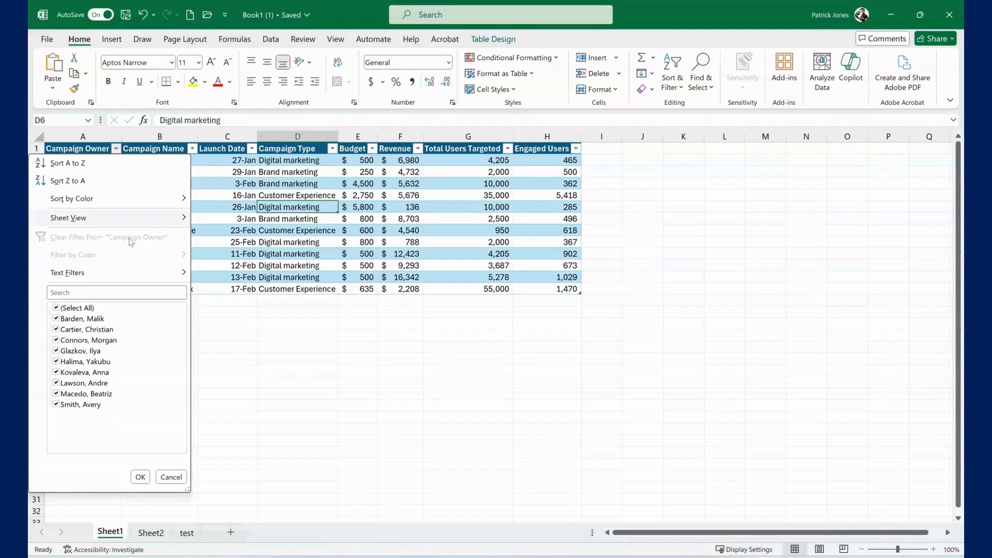
click(277, 211)
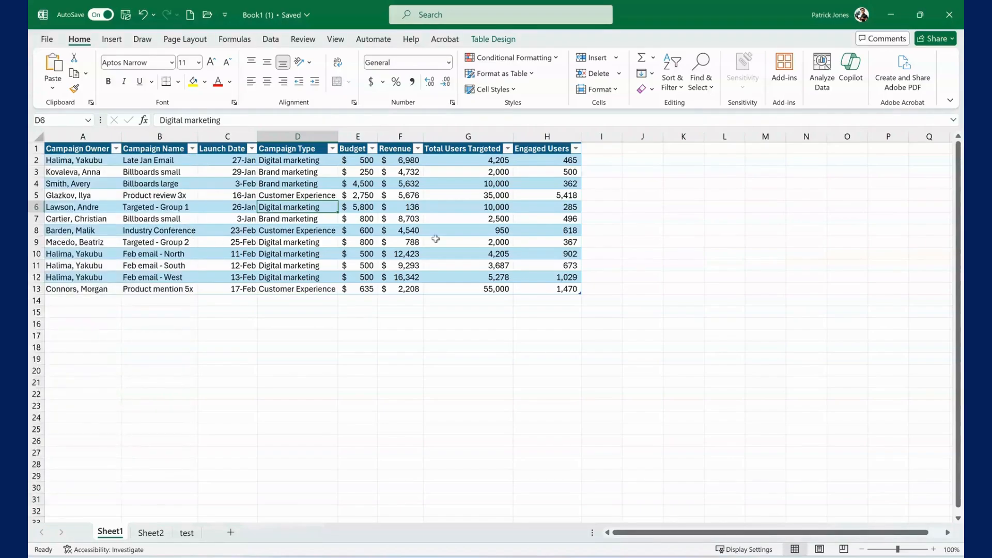
click(686, 321)
click(707, 265)
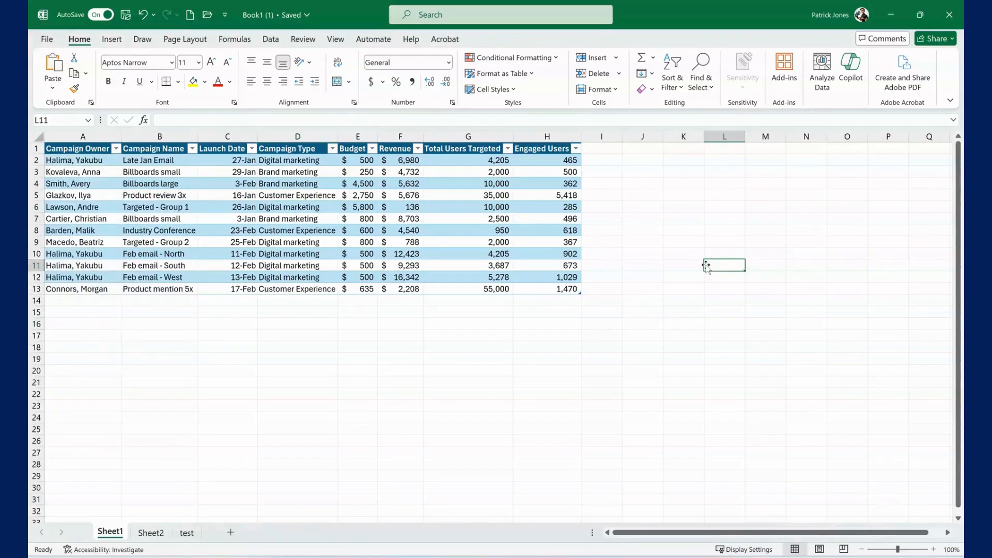
Move the active cell through the campaign table from B5 and B6 across to column E and back to C8.
click(171, 196)
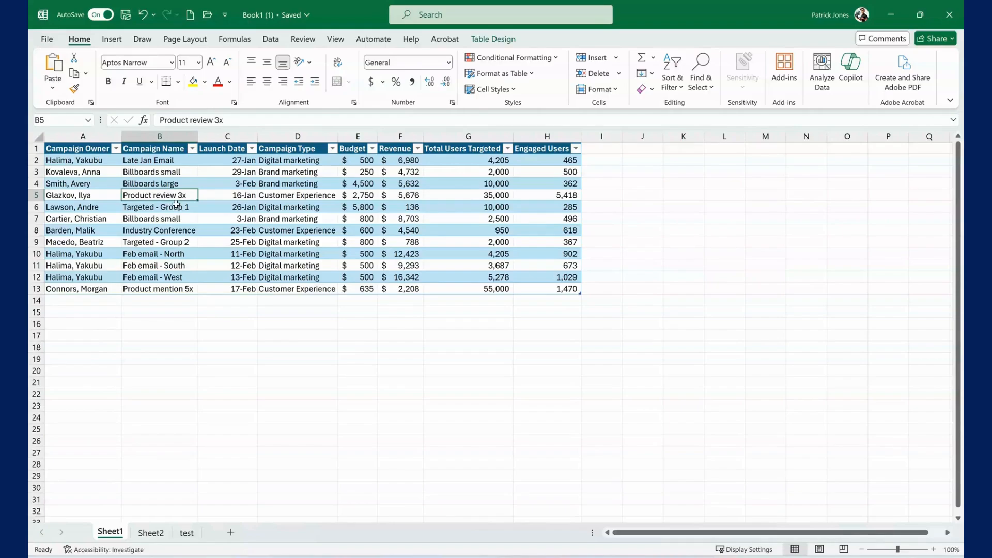
click(176, 206)
key(Right)
key(Right)
key(Right)
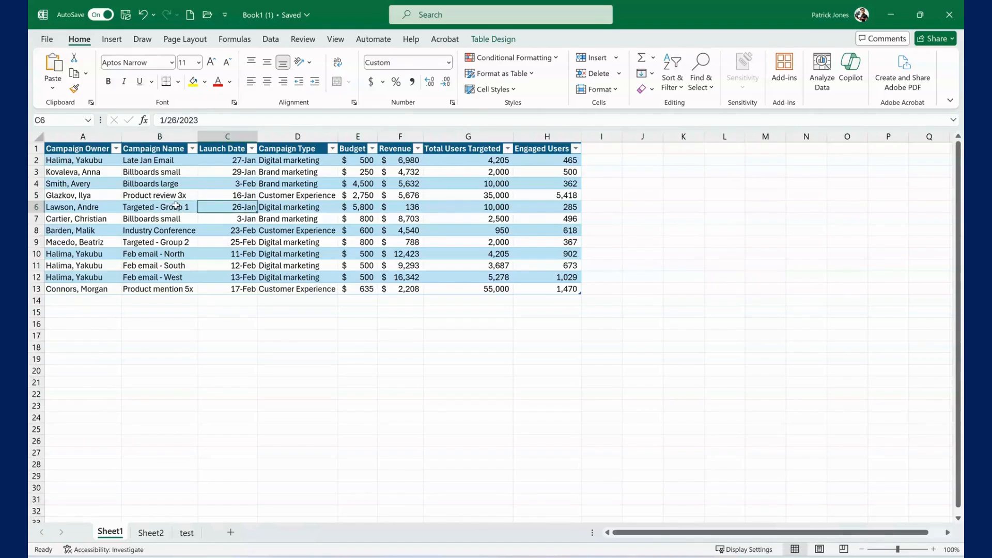
key(Down)
key(Down)
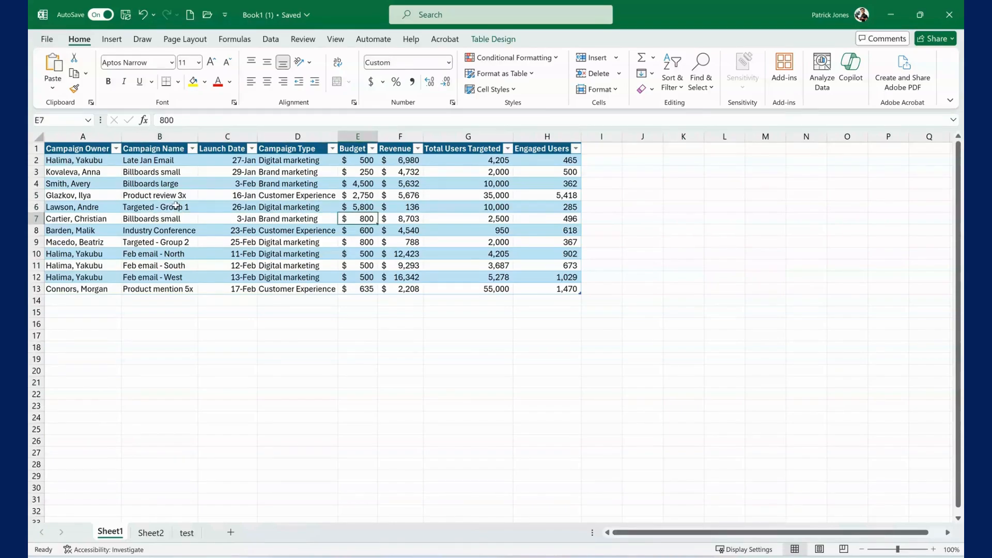
key(Left)
key(Left)
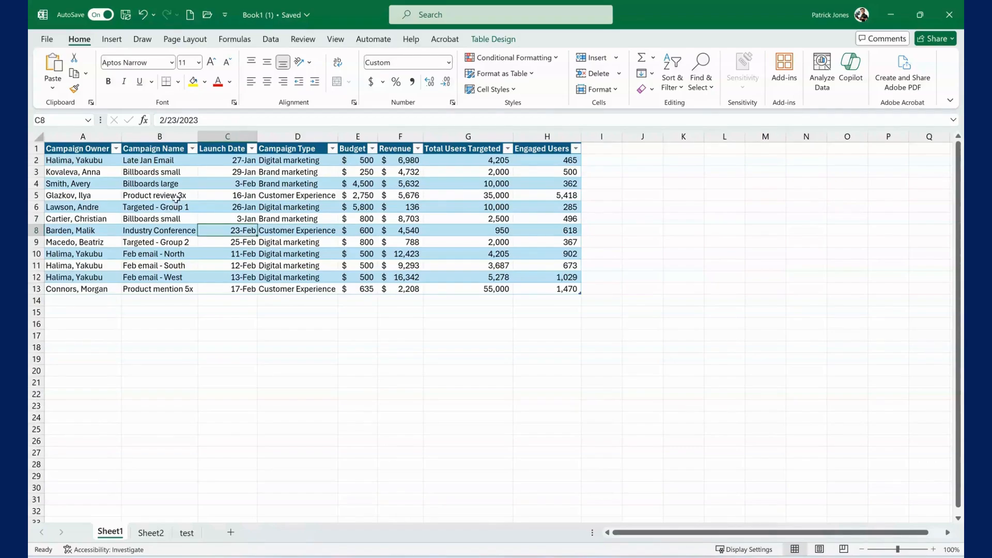
Select all values of the Total Users Targeted column, cells G2 to G13.
click(465, 162)
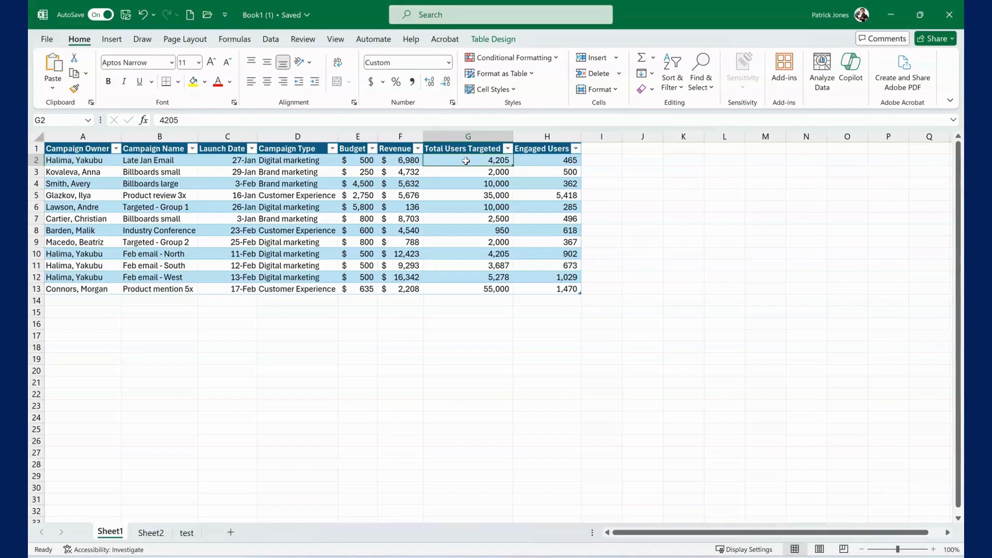
drag(466, 162, 461, 287)
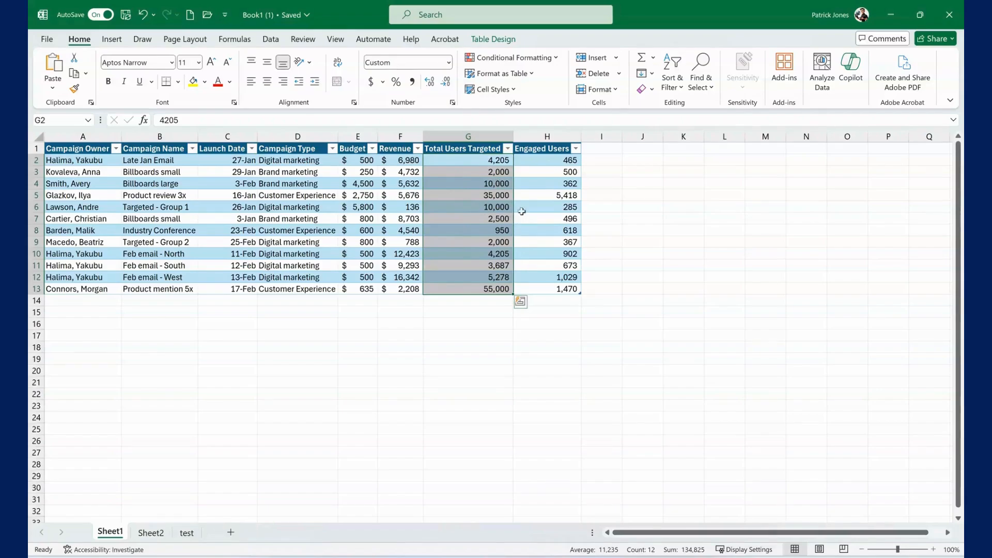
Add the non-adjacent cells H6 and E9 to the selection, and view Sheet2 before returning to Sheet1.
ctrl+click(564, 207)
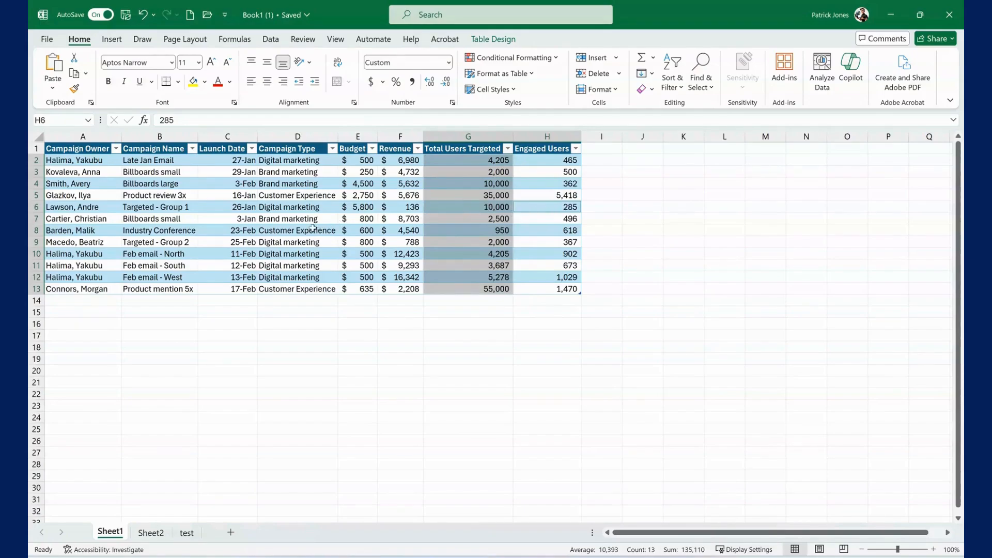
ctrl+click(358, 240)
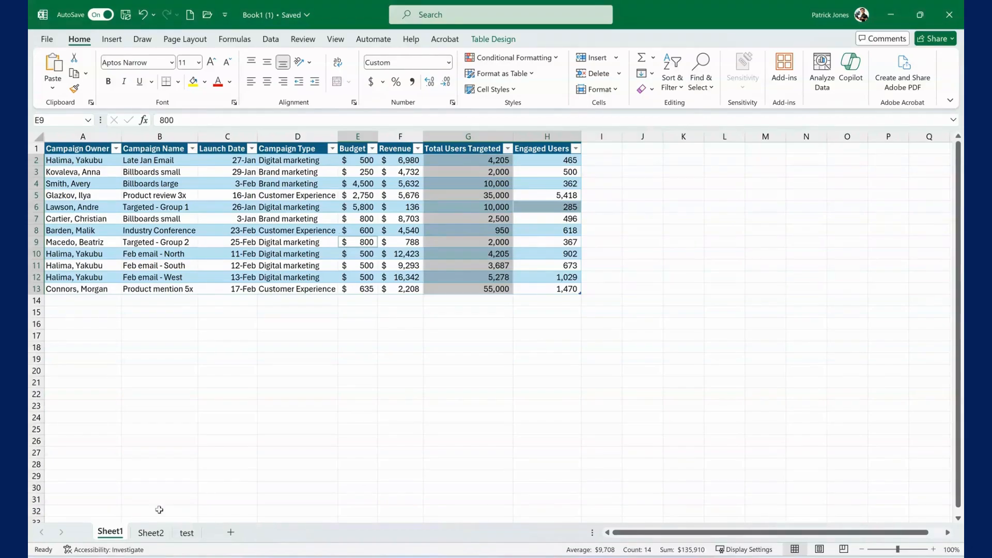
click(151, 533)
click(110, 532)
Set the Engaged Users value in cell H7 of the campaign table to 502.
click(561, 220)
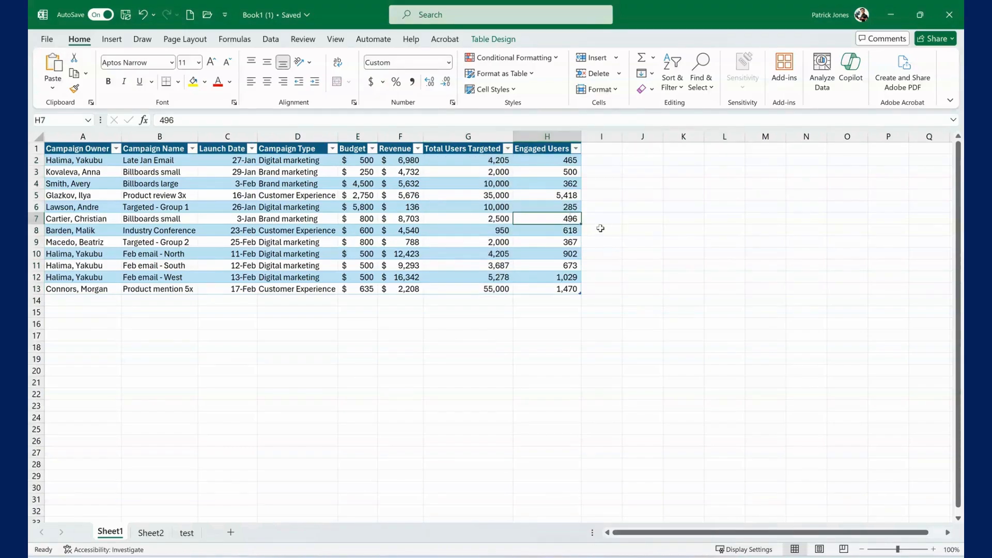
text(5)
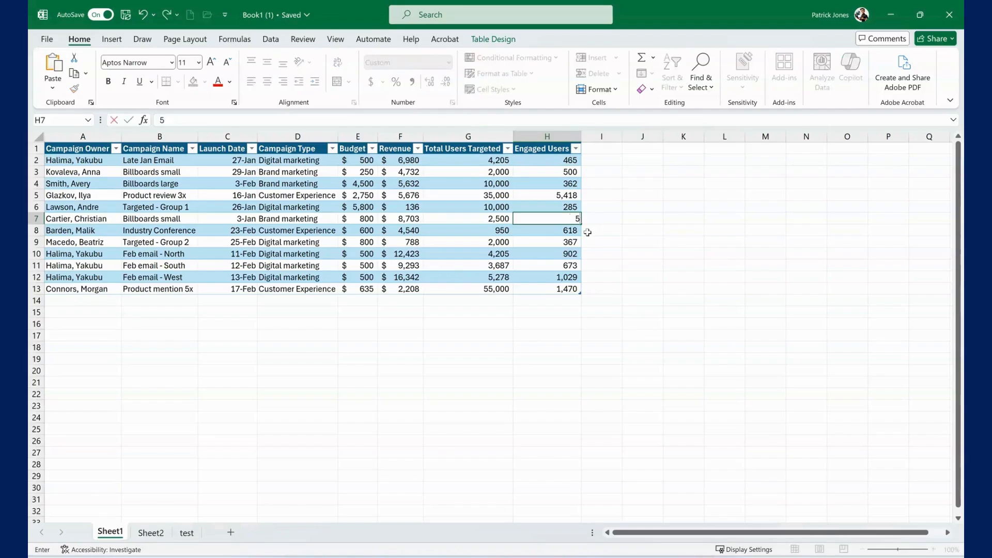
text(02)
Fill the value of H7 down the Engaged Users column to H13, and undo the fill.
drag(583, 225, 580, 292)
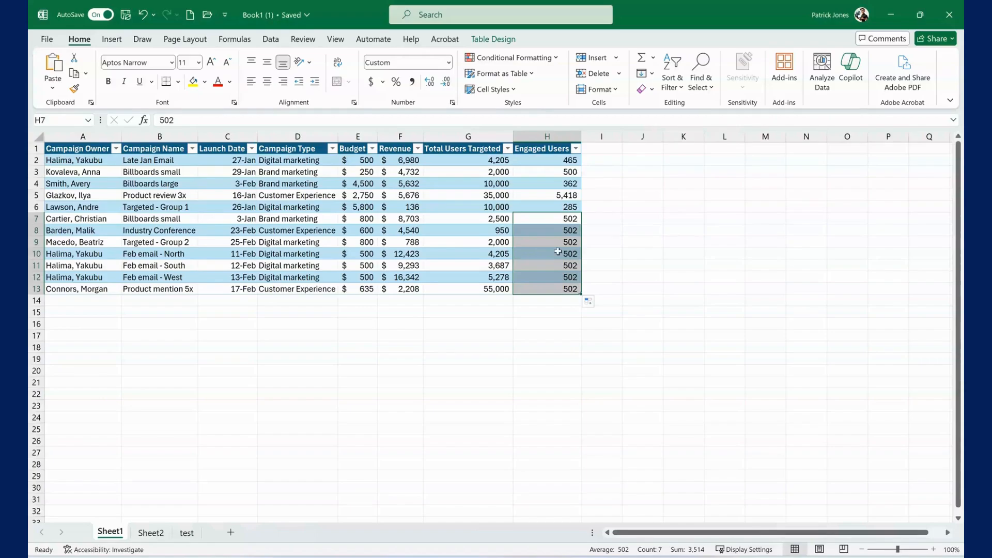
click(143, 16)
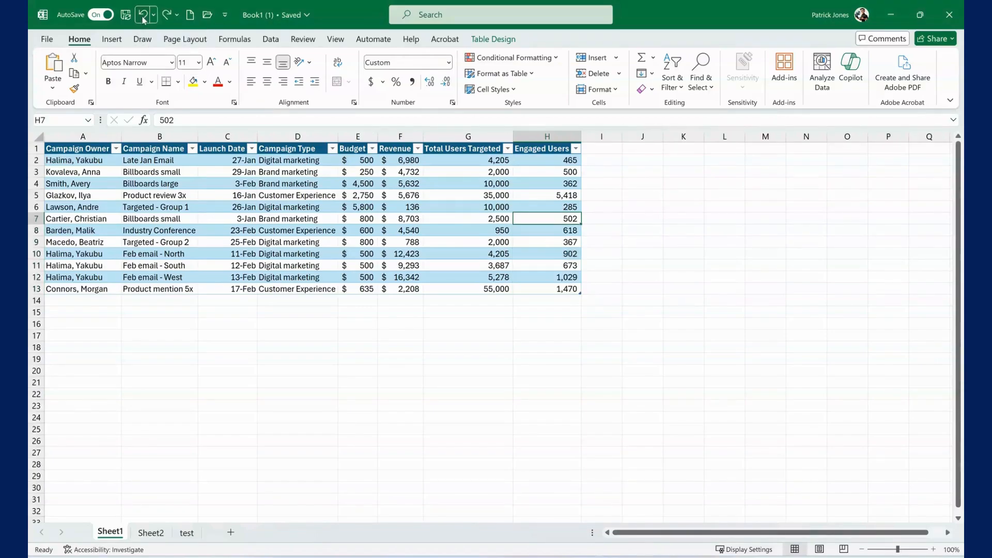
click(602, 261)
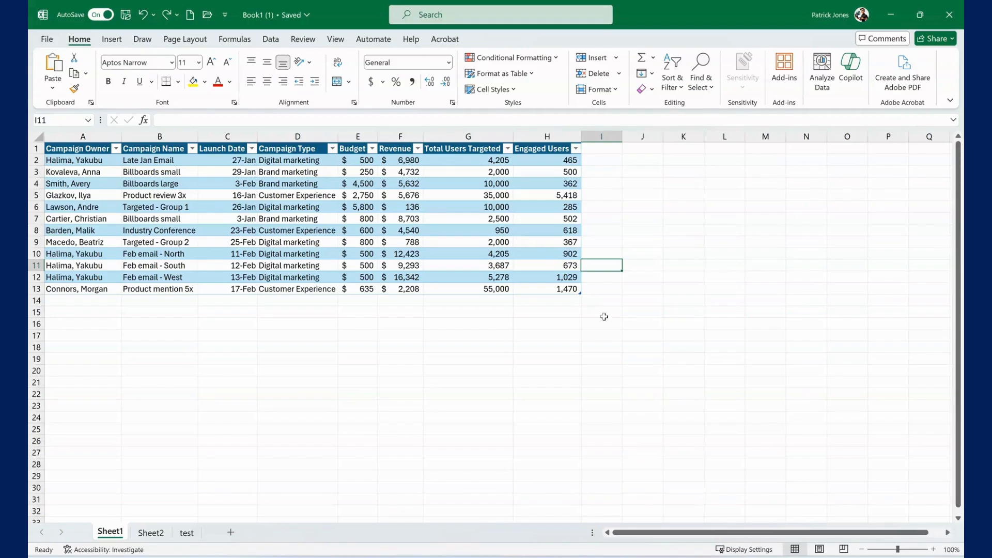
Examine the Insert and Delete options available for cell G5 in the Total Users Targeted column.
click(474, 197)
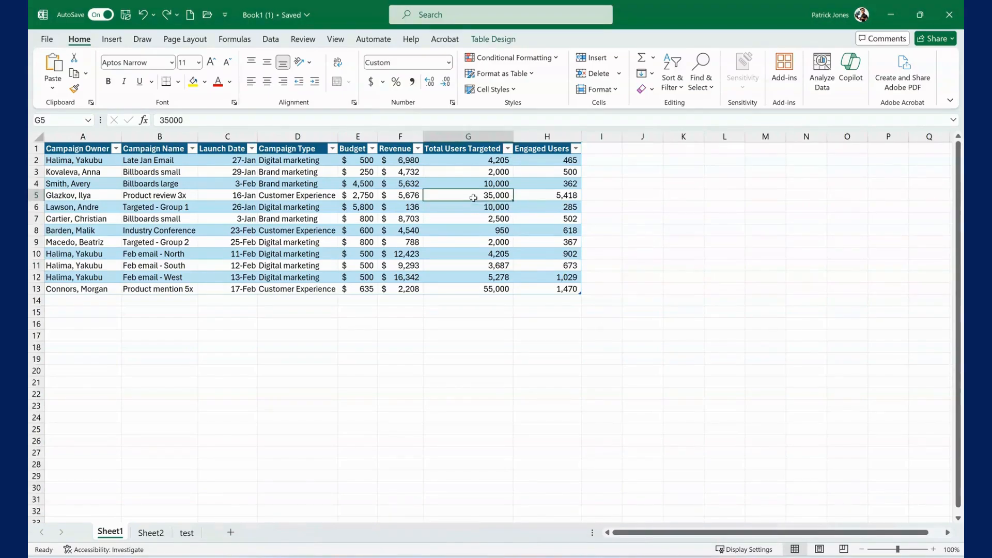
right_click(473, 197)
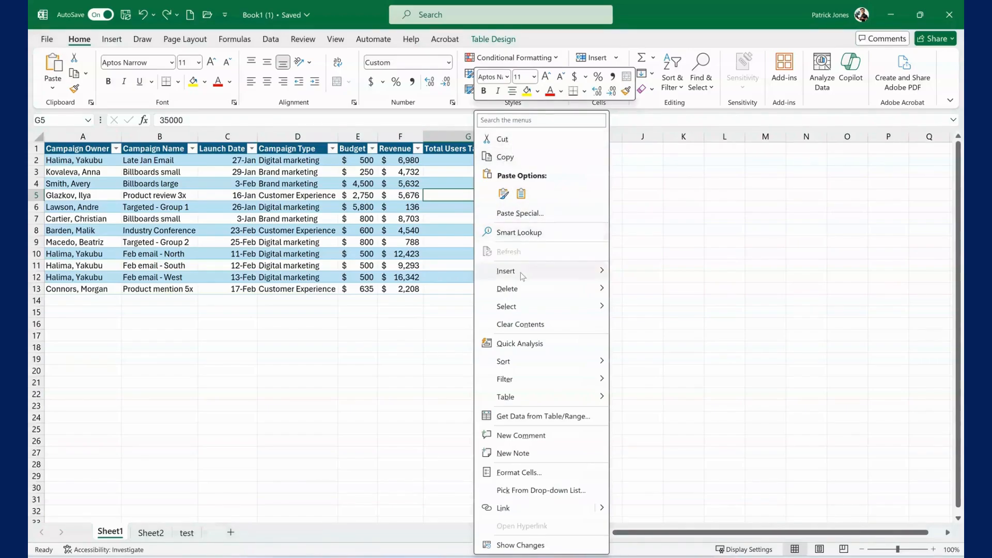
mouse_move(521, 273)
mouse_move(524, 293)
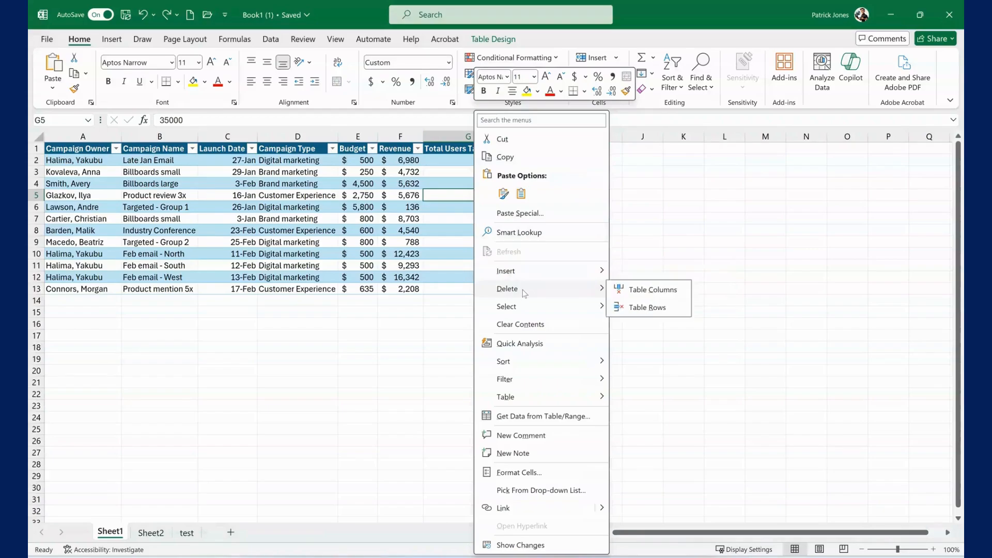